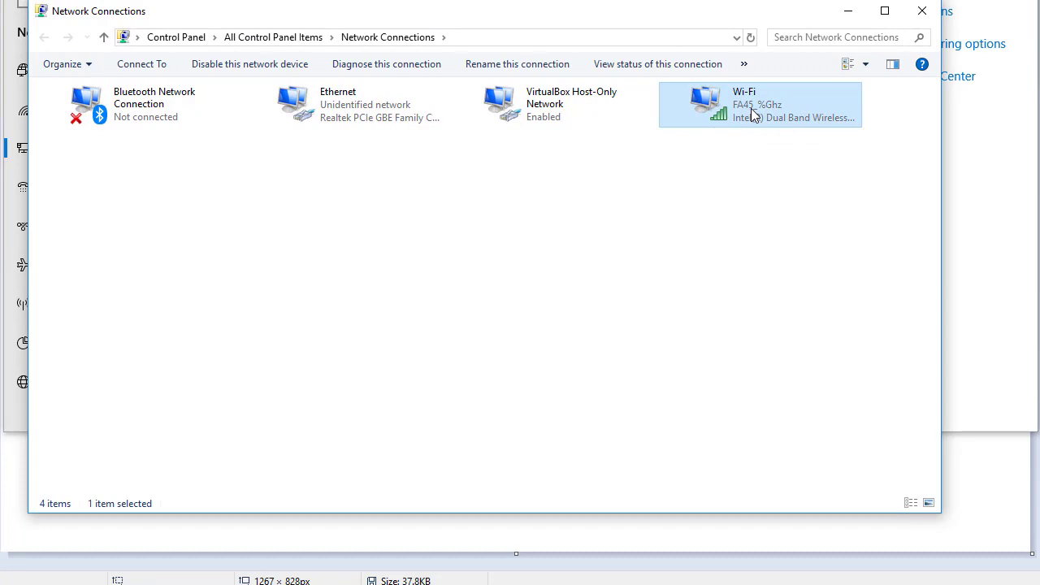
Open the Internet Protocol Version 4 (TCP/IPv4) properties of the Ethernet adapter
left_click(330, 118)
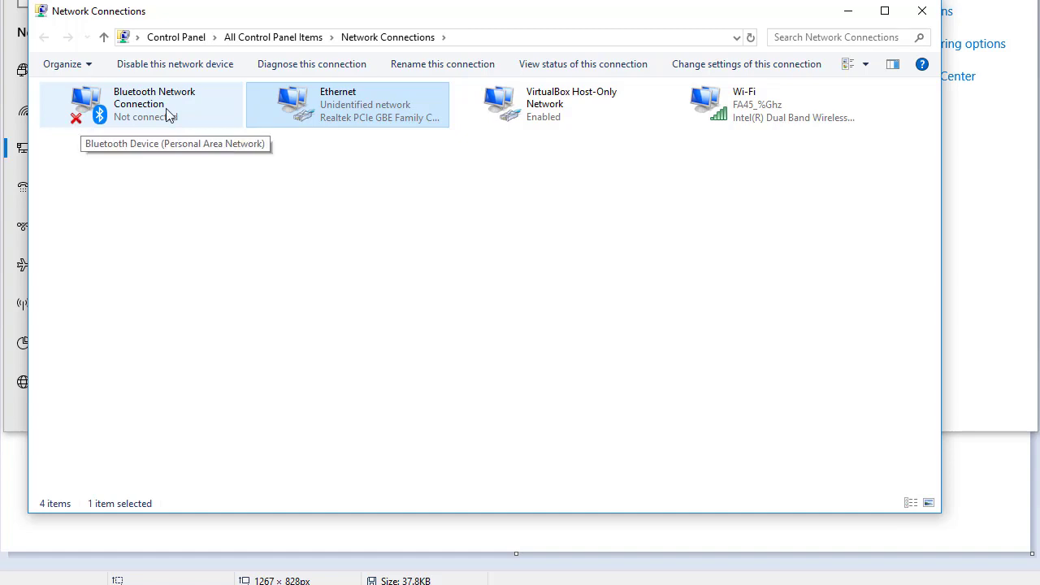
double_click(347, 109)
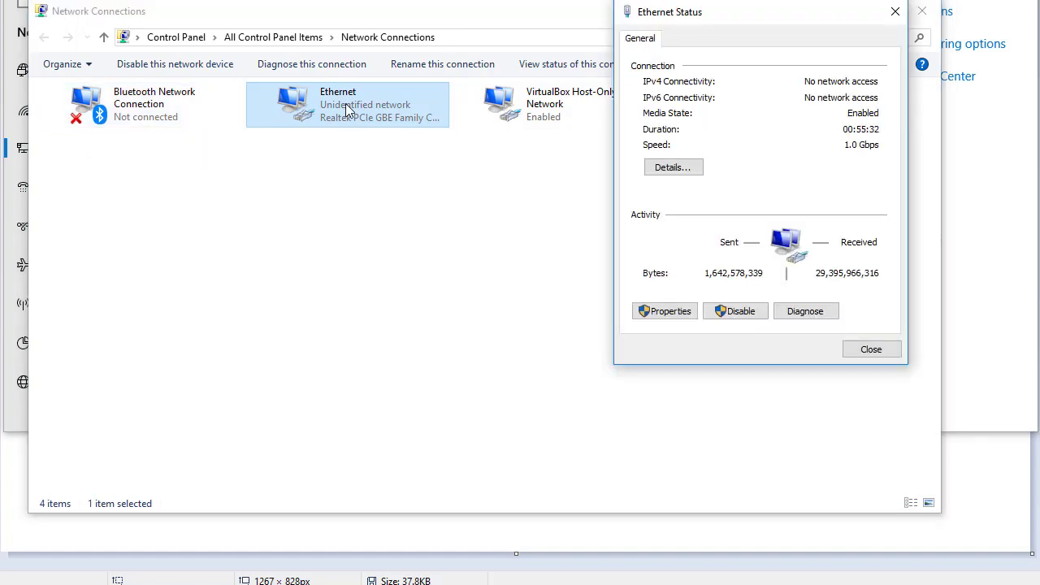
left_click(665, 312)
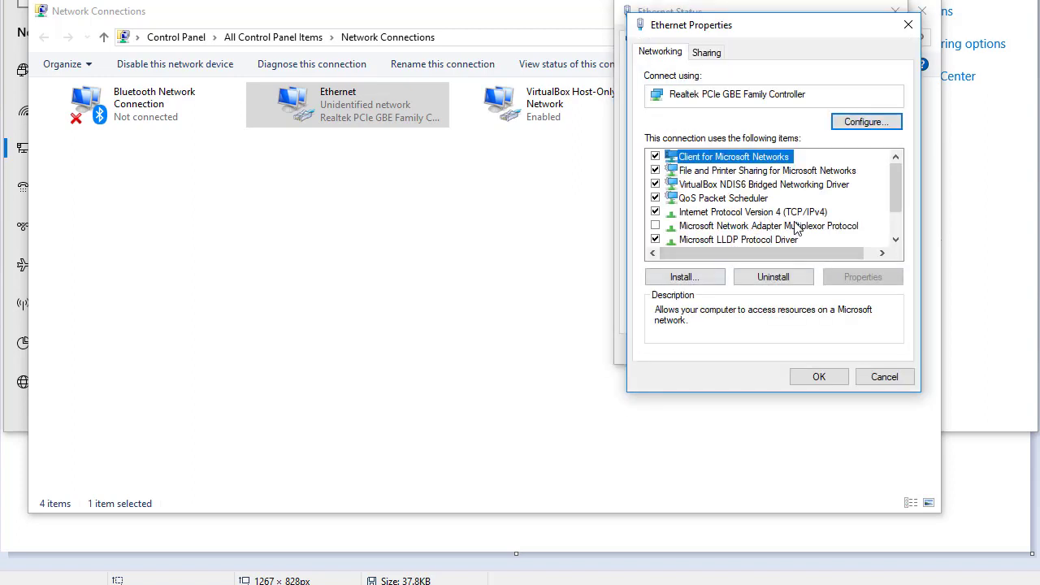
left_click(804, 214)
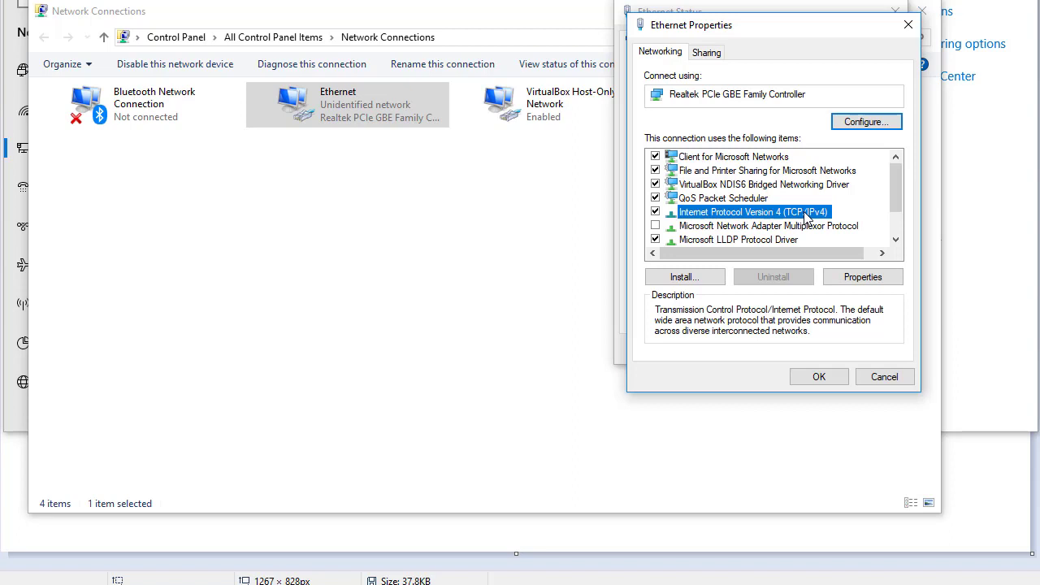
left_click(863, 277)
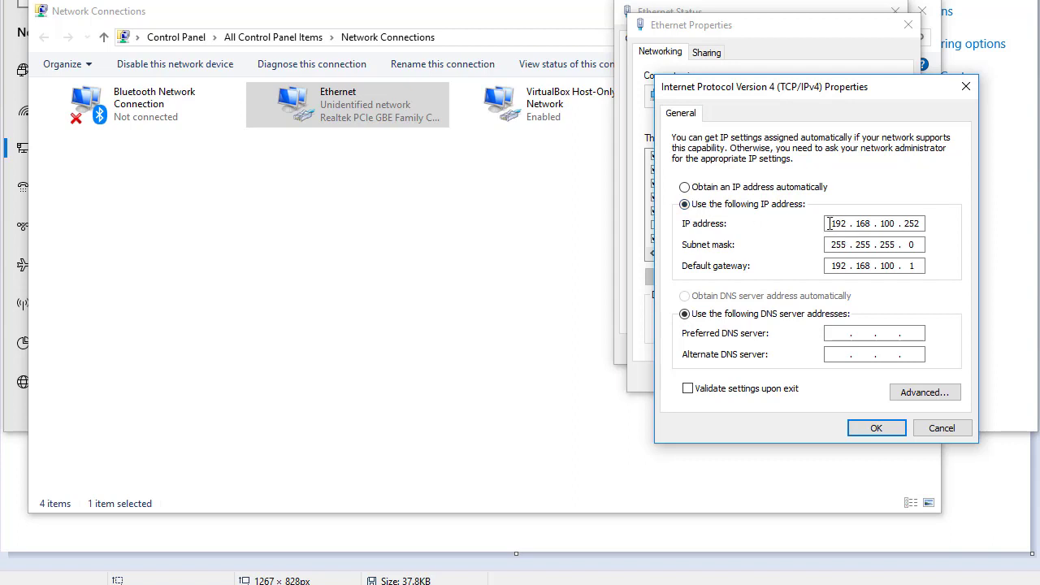
Give the Ethernet adapter IP address 192.168.100.252 and subnet mask 255.255.255.0, and close its dialogs
left_click_drag(835, 223, 847, 223)
left_click(868, 222)
double_click(912, 223)
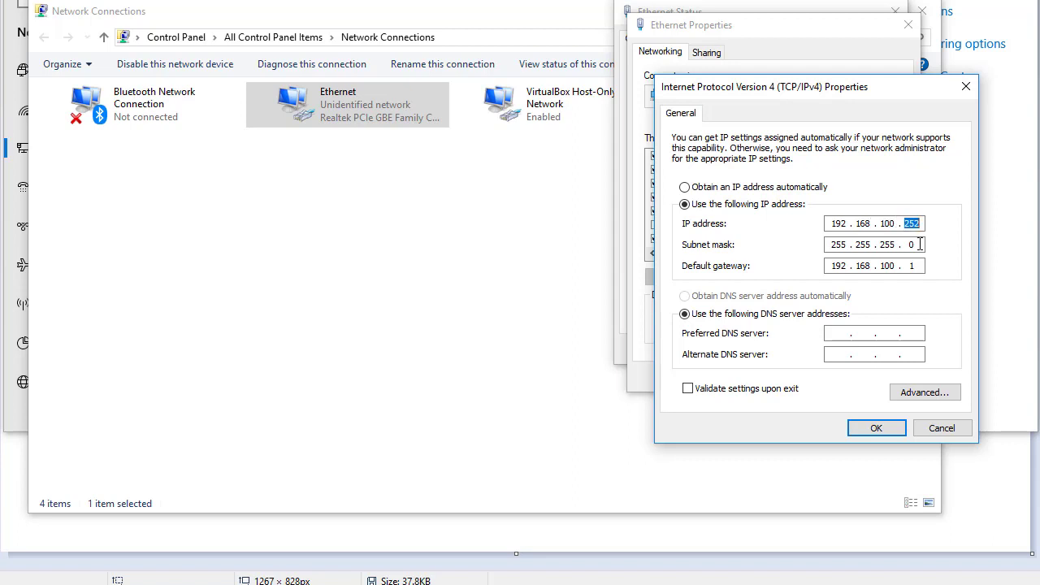
double_click(838, 244)
left_click(911, 244)
type("0")
left_click(878, 429)
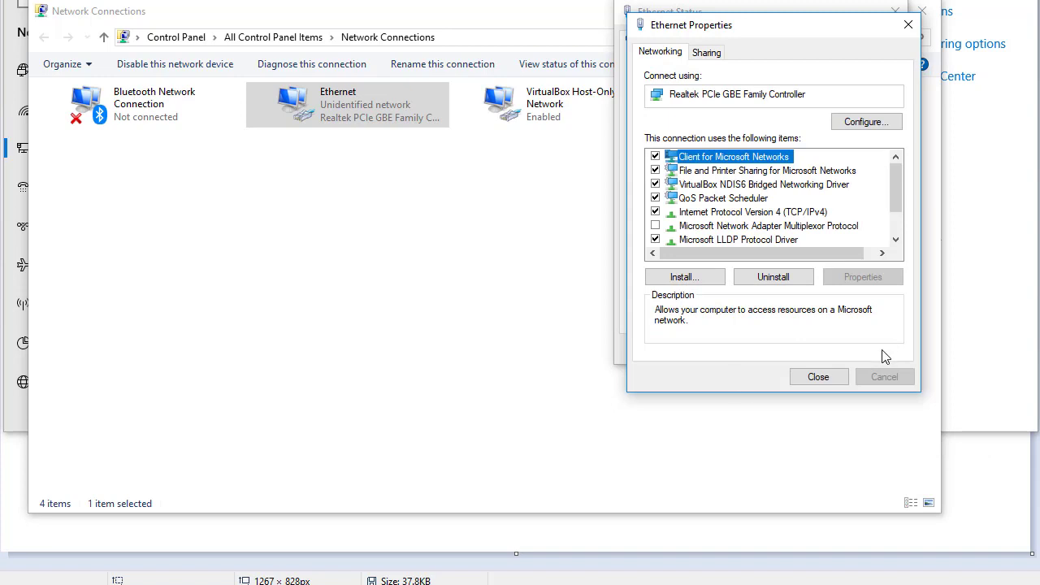
left_click(818, 378)
left_click(860, 349)
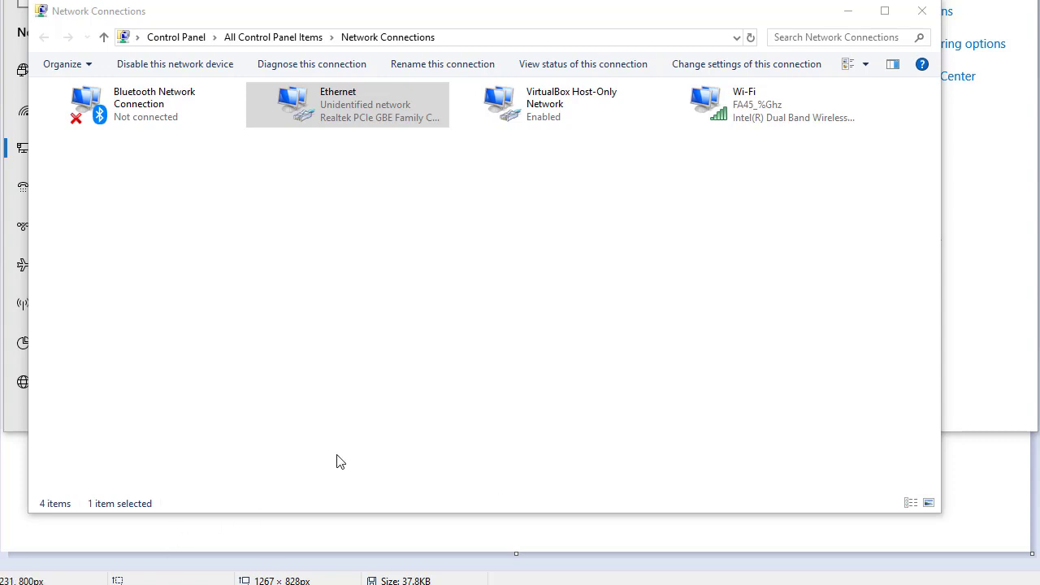
Open a Command Prompt and list the network configuration with ipconfig
key("super+r")
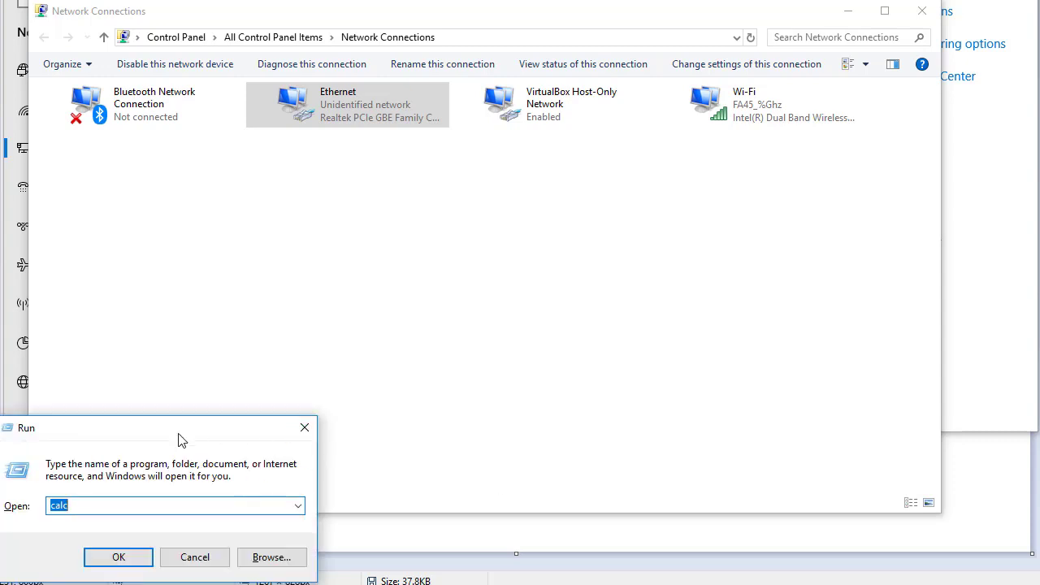
left_click_drag(187, 441, 207, 437)
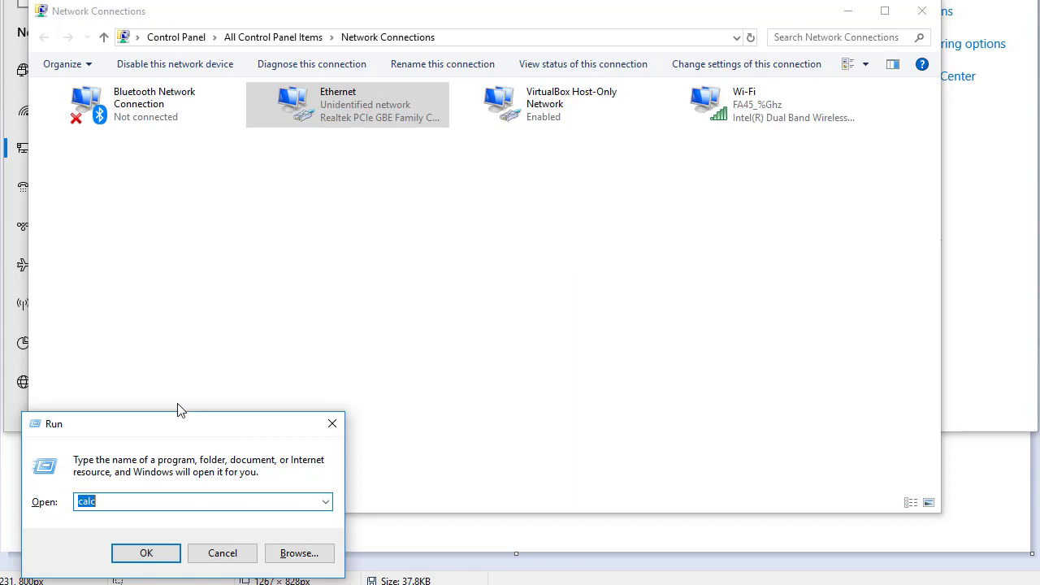
left_click_drag(180, 421, 204, 365)
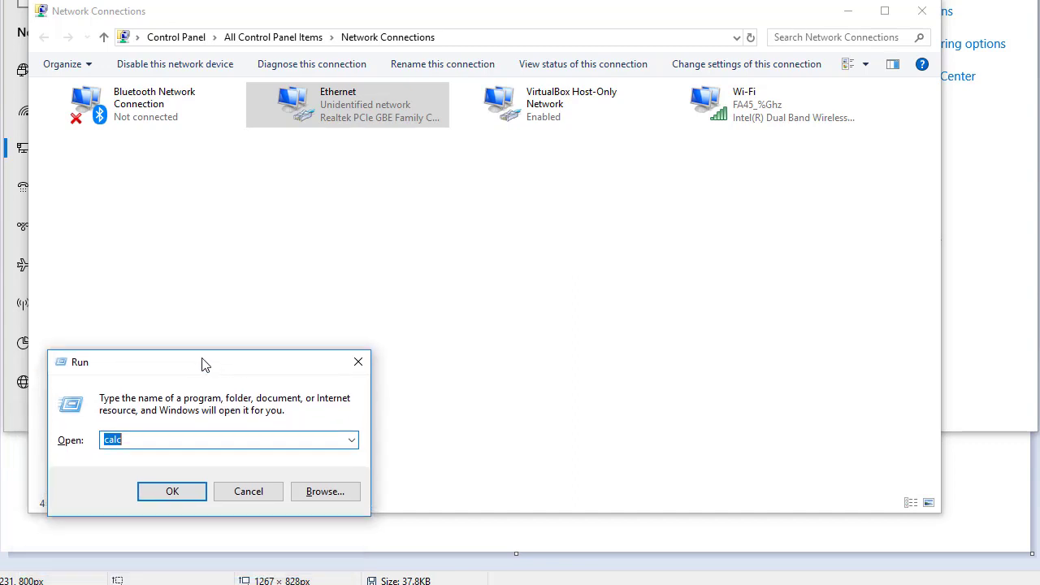
type("cmd")
key("Return")
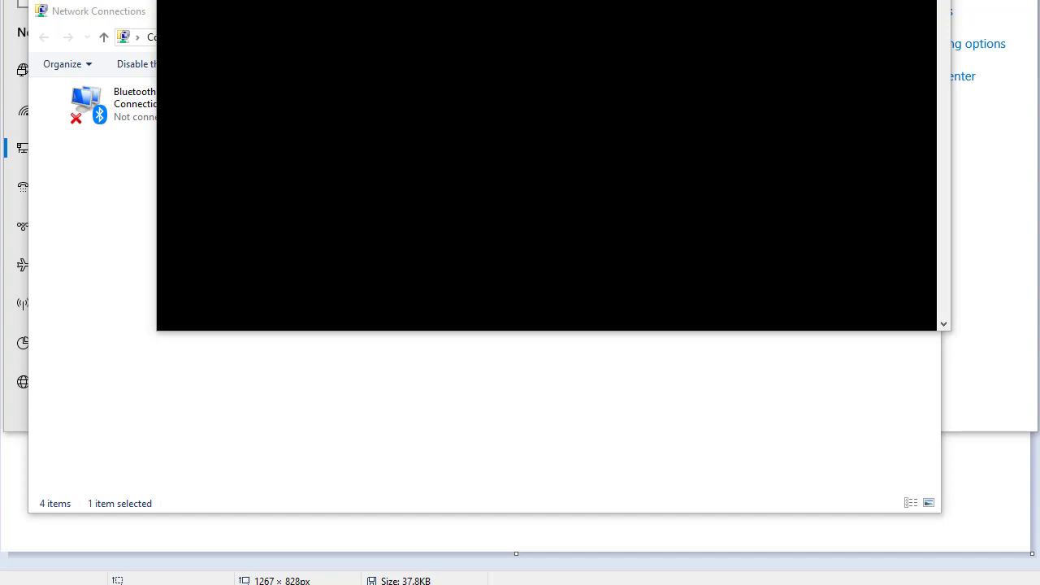
key("super")
type("cmd")
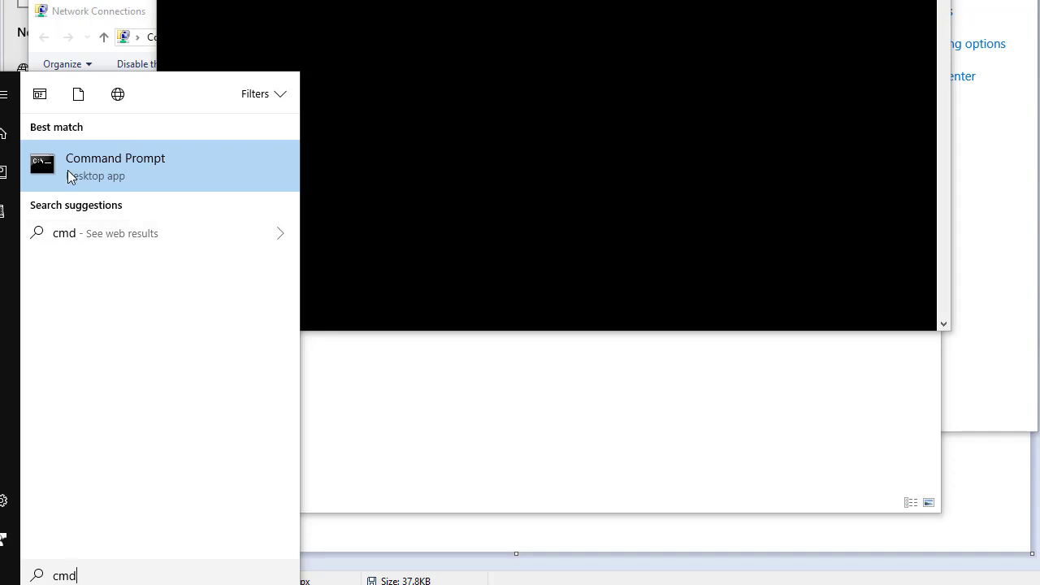
left_click(139, 165)
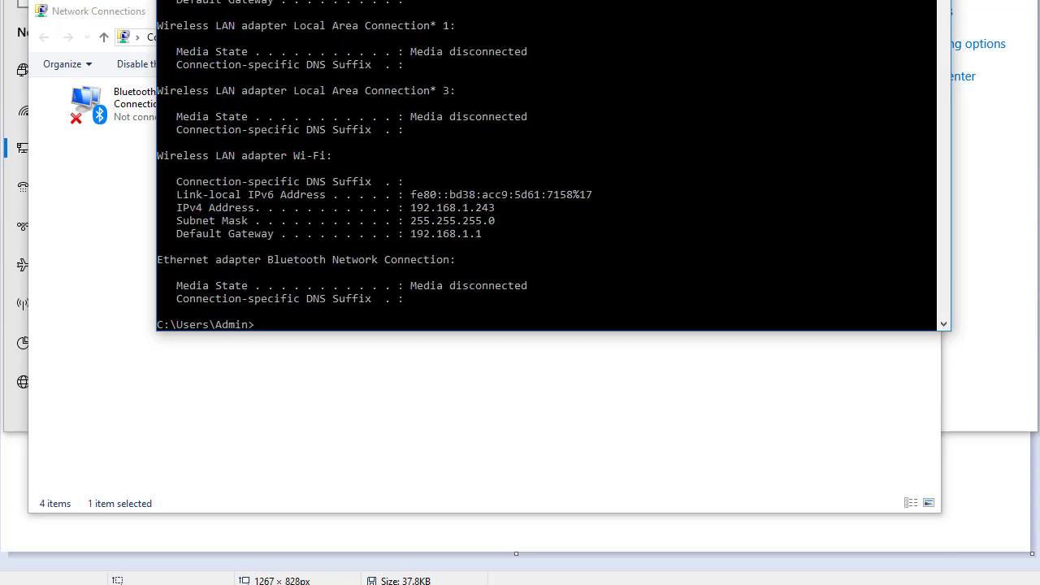
Examine the Ethernet adapter's entry in the ipconfig output, including the last part of its IPv4 address
left_click_drag(240, 78, 189, 81)
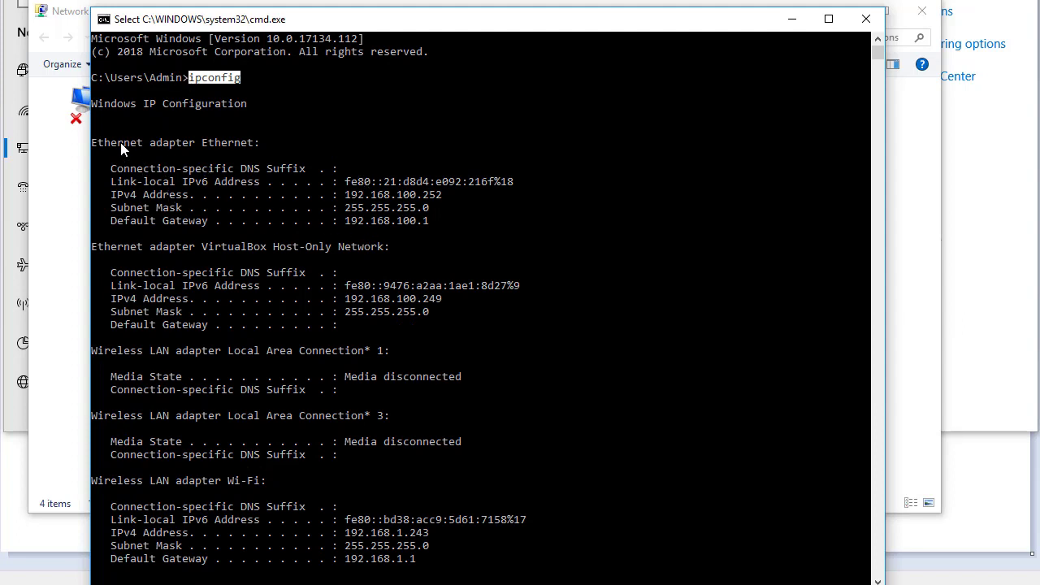
left_click_drag(94, 141, 436, 226)
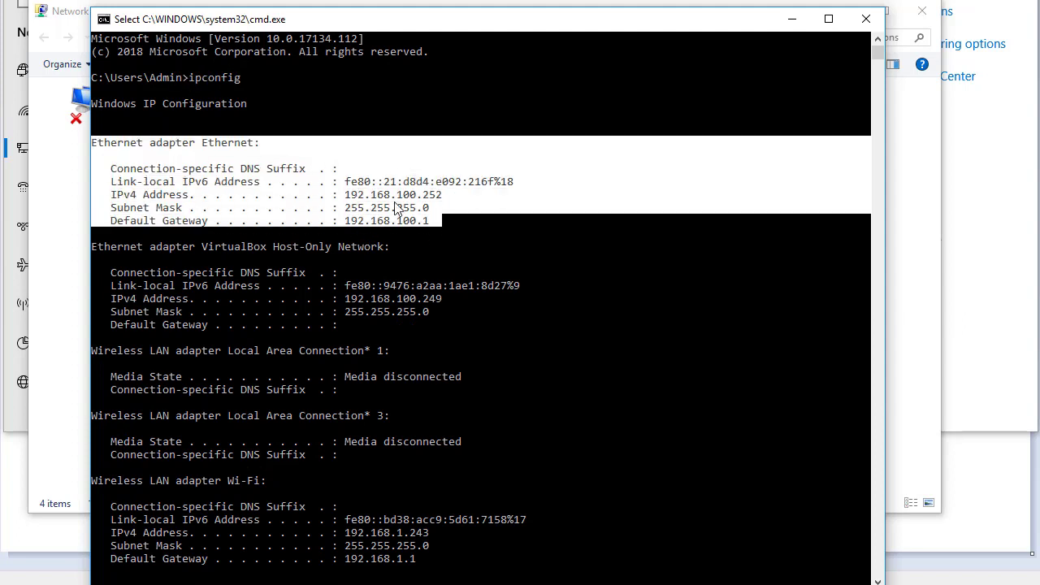
left_click(431, 196)
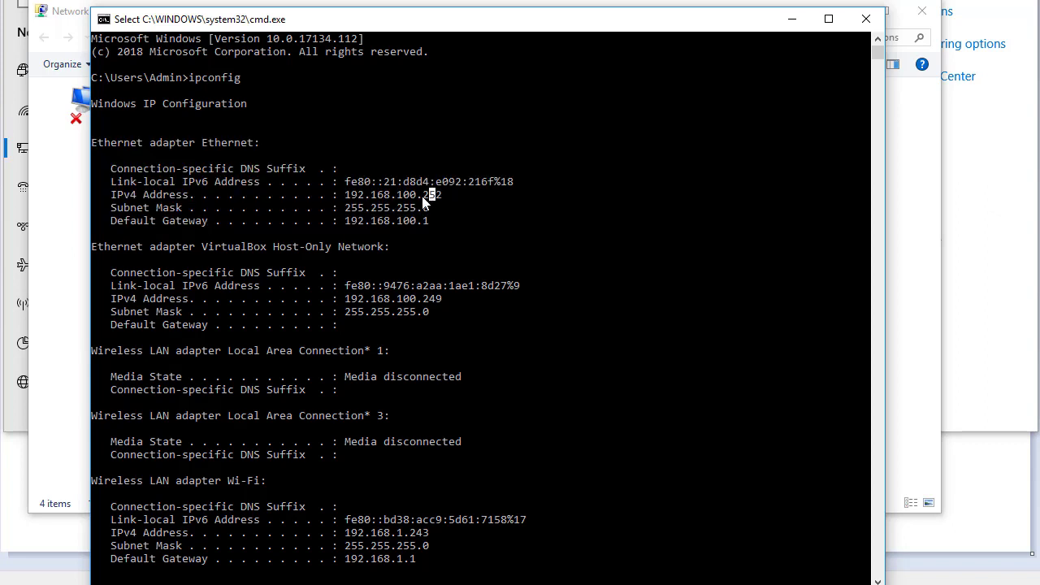
left_click_drag(420, 196, 454, 196)
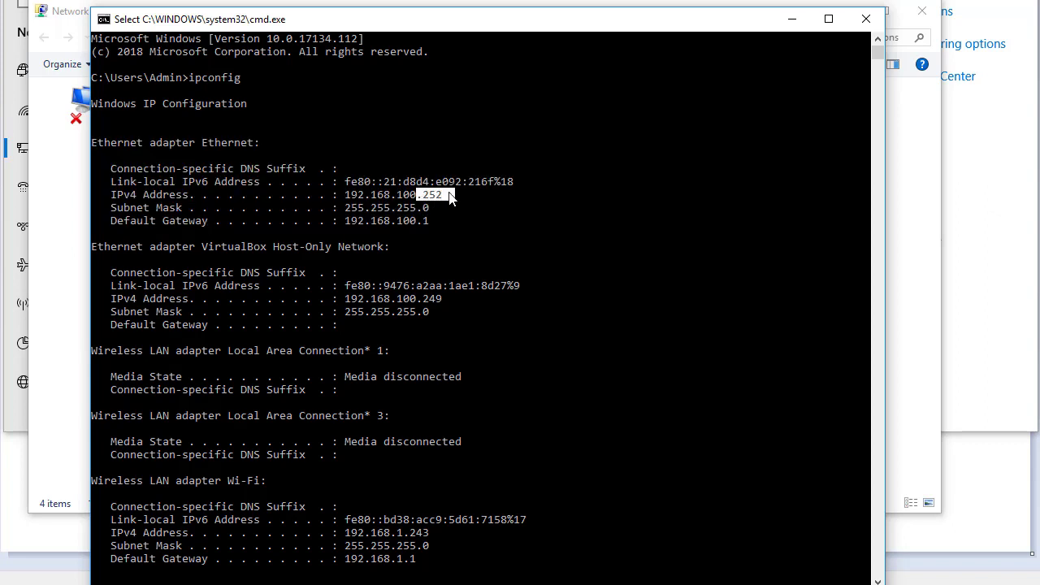
Review the VirtualBox, wireless and Bluetooth adapter entries in the ipconfig output and compare them with the Ethernet IPv4 address
left_click(216, 260)
left_click_drag(209, 248, 358, 252)
scroll(391, 268, "down", 3)
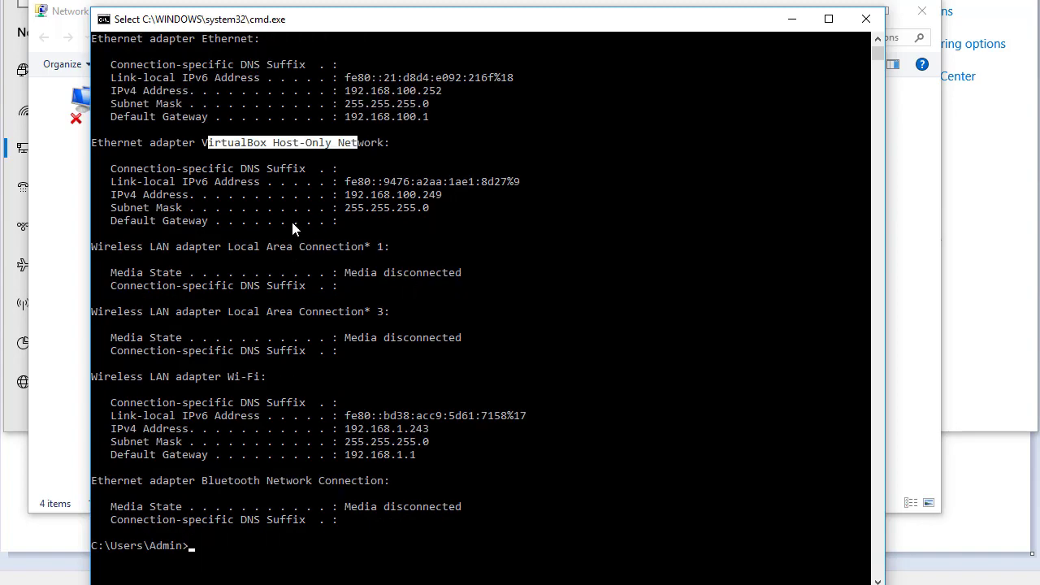
scroll(291, 222, "down", 3)
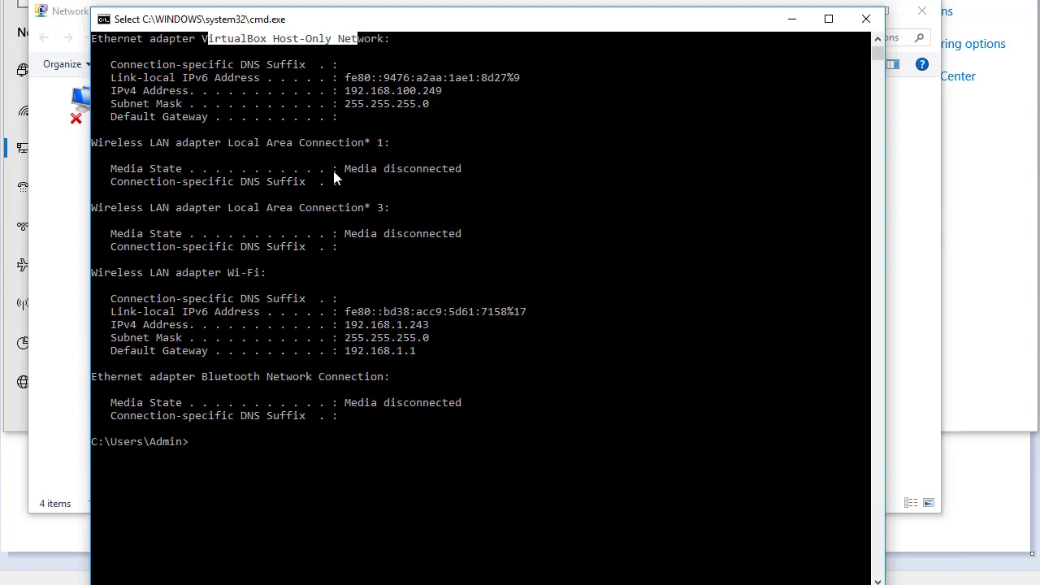
left_click_drag(337, 171, 460, 170)
left_click_drag(355, 235, 474, 248)
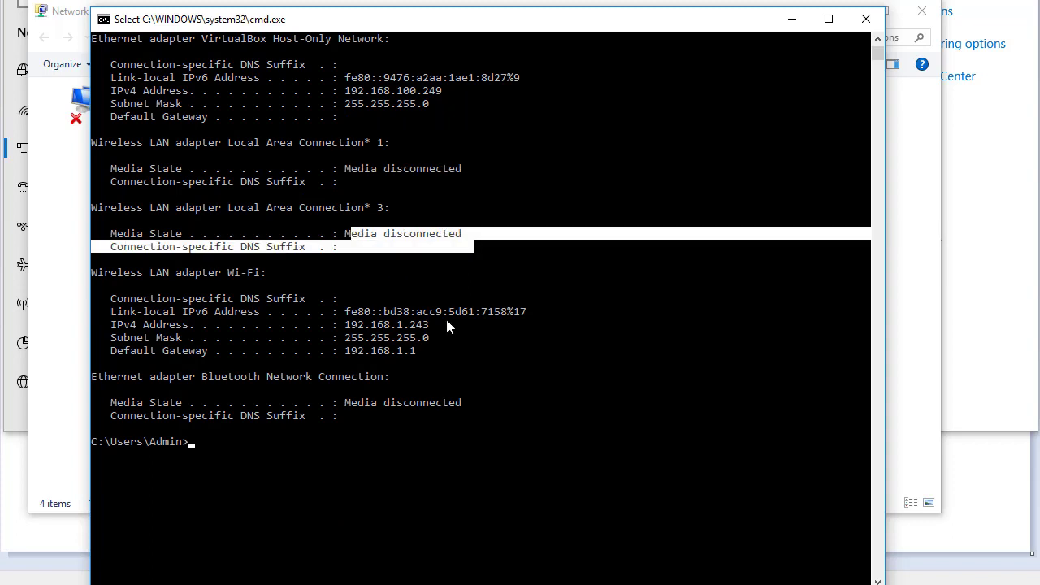
left_click(400, 409)
left_click_drag(346, 417, 531, 416)
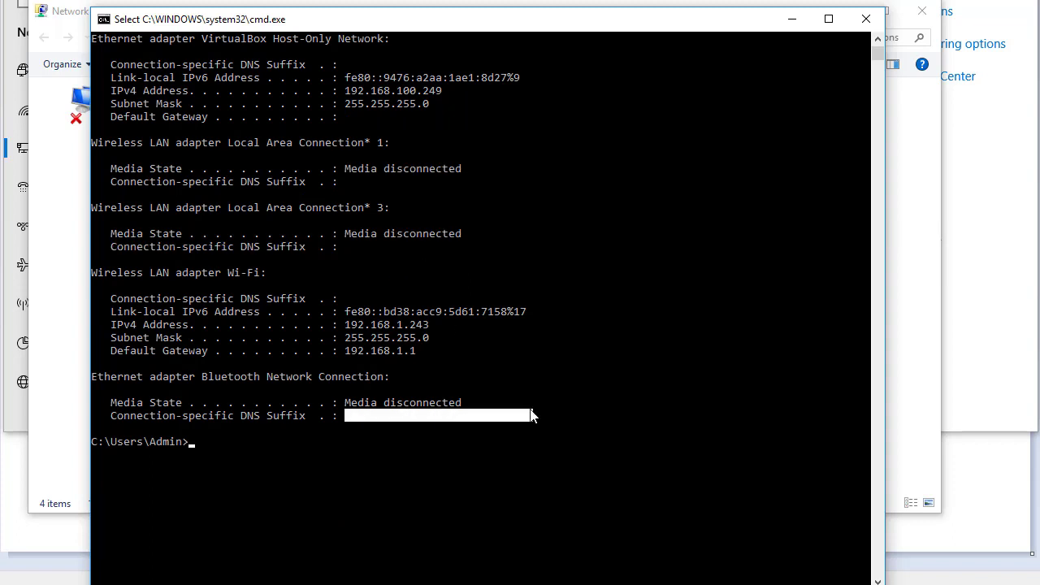
left_click(341, 311)
left_click_drag(96, 273, 441, 351)
scroll(416, 350, "up", 5)
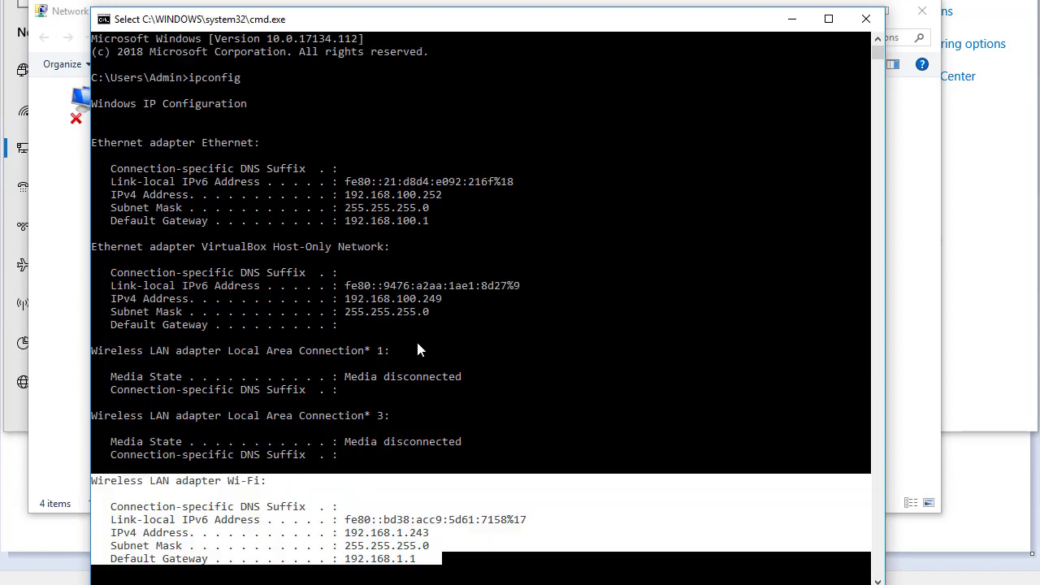
left_click_drag(351, 196, 453, 197)
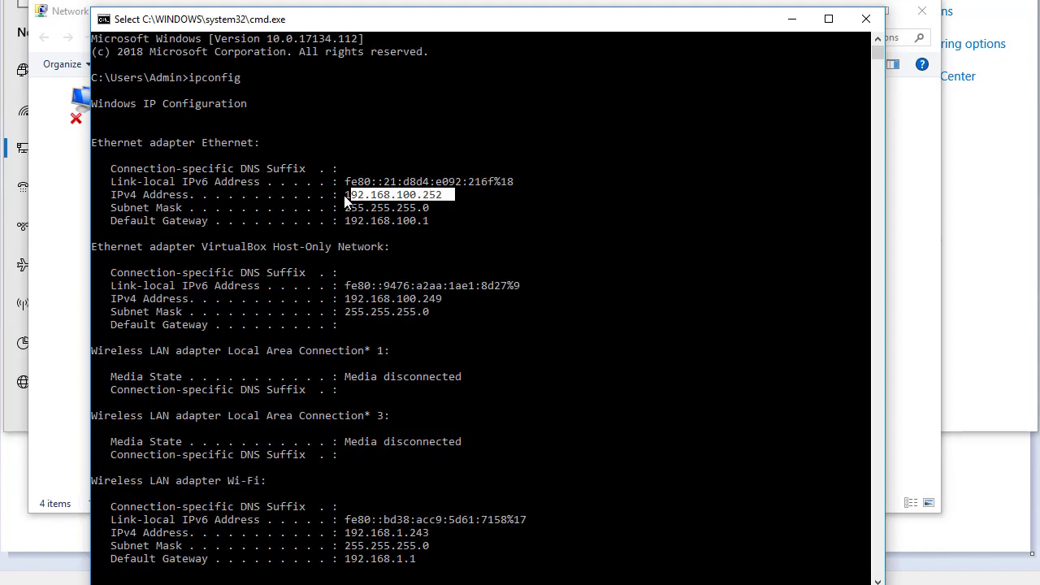
left_click_drag(343, 198, 448, 203)
Ping 192.168.100.100 and check the reply times, packet loss and average round trip
scroll(445, 350, "down", 5)
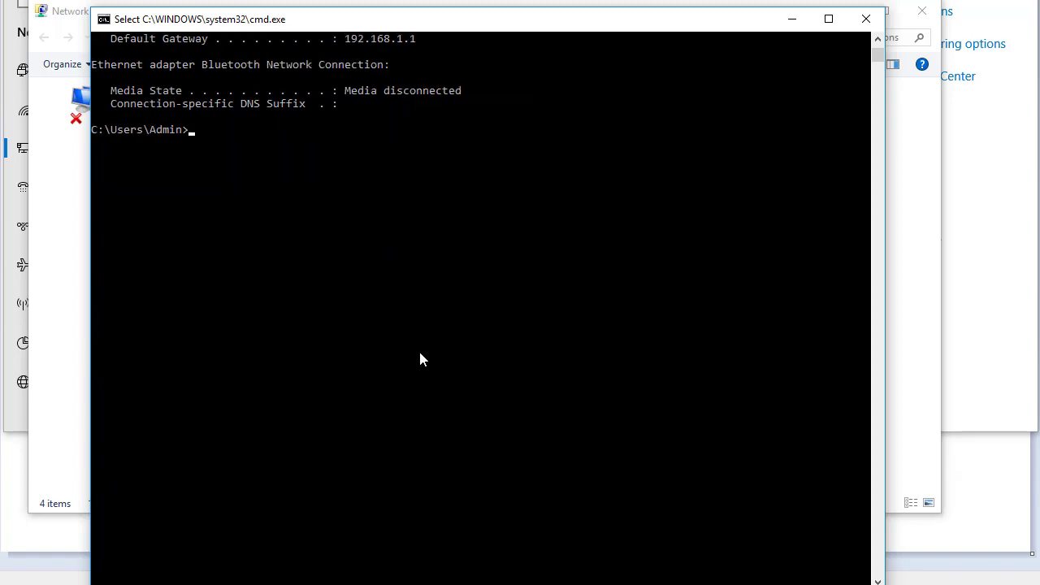
scroll(415, 352, "up", 1)
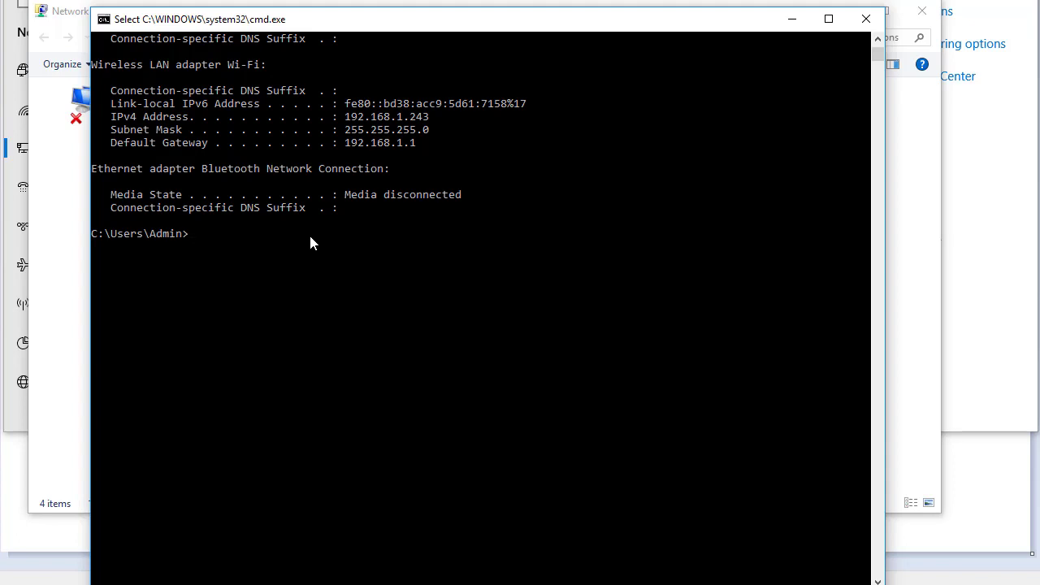
type("ping 19")
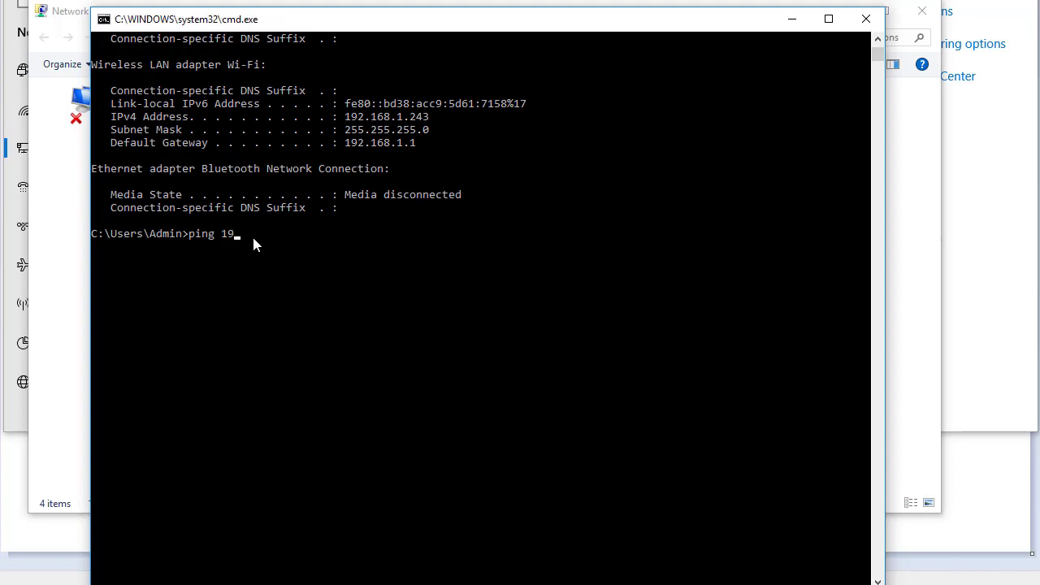
type("2.168.100.100")
key("Return")
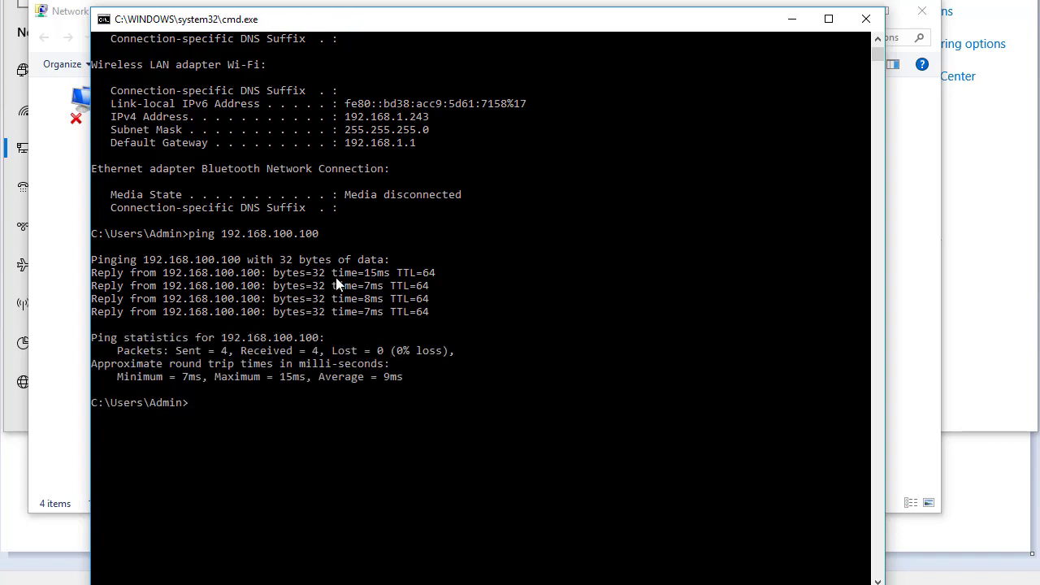
left_click_drag(365, 275, 383, 277)
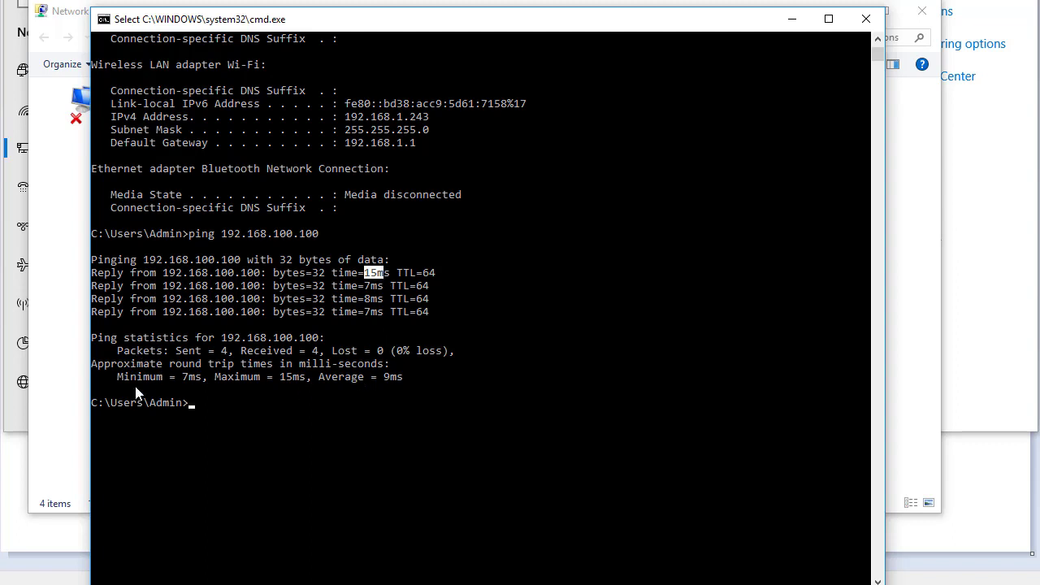
left_click_drag(392, 352, 415, 358)
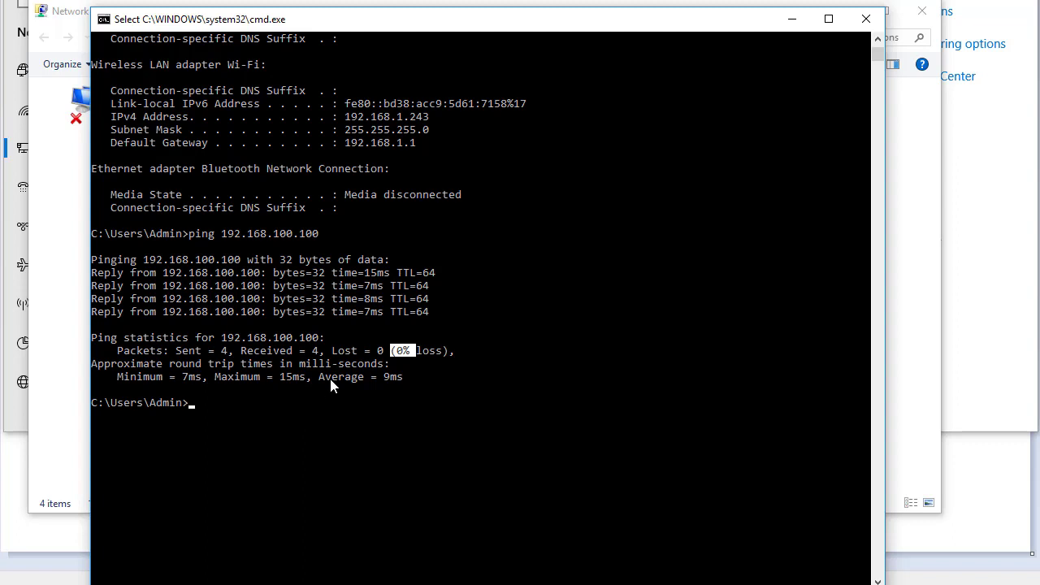
left_click_drag(317, 378, 401, 382)
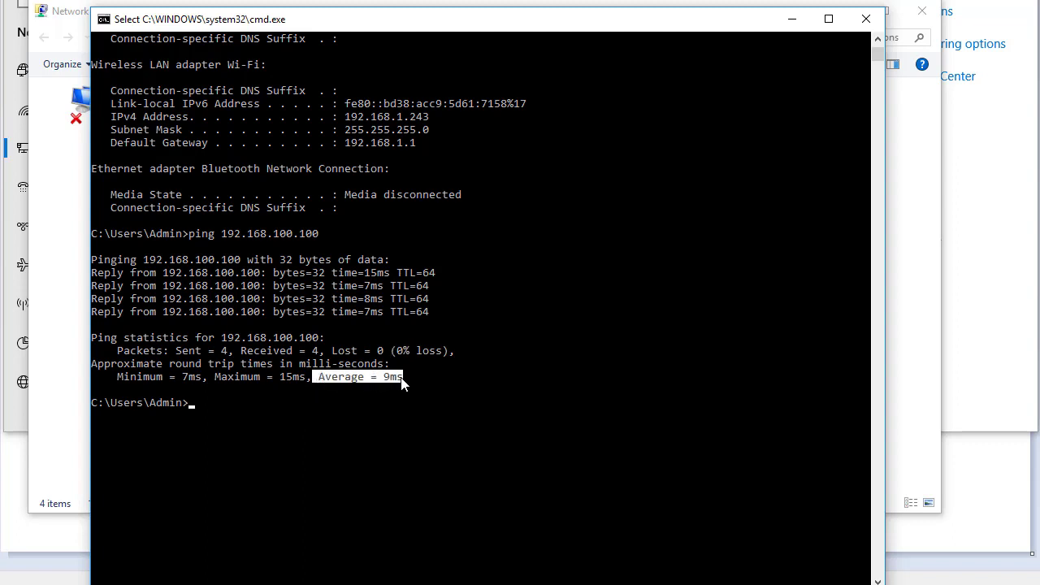
Recall the previous ping command, change its address to end in 9, and run it
left_click(225, 414)
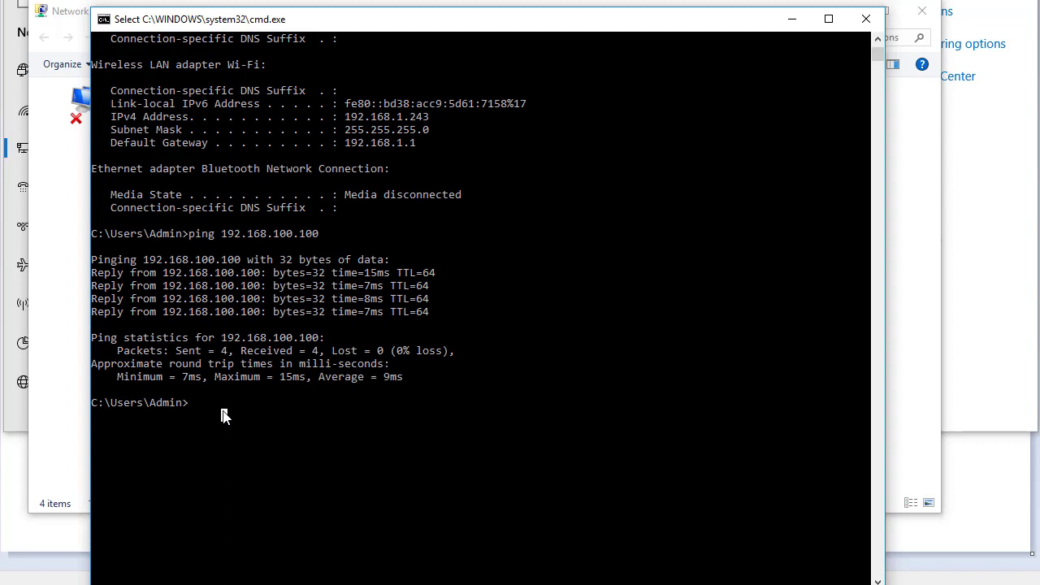
key("Escape")
key("Up")
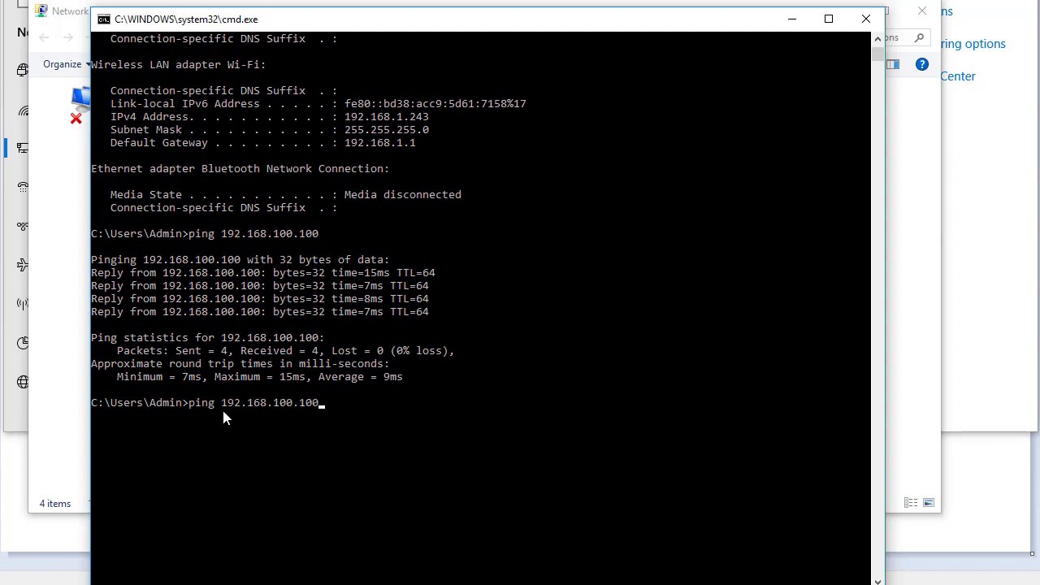
key("Up")
key("Down")
key("BackSpace")
type("9")
key("Return")
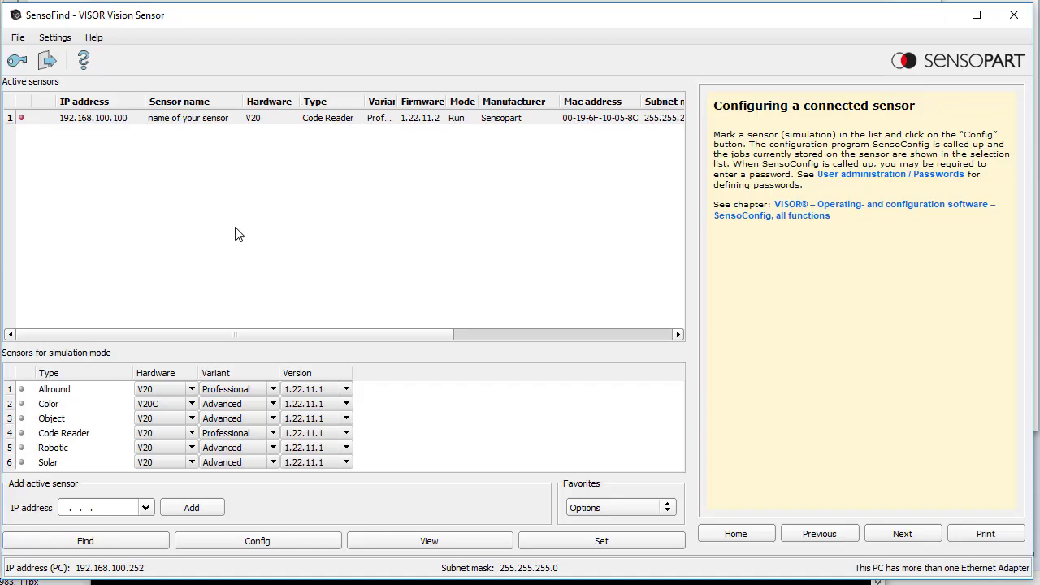
Switch to SensoFind and search the network for active sensors
left_click(119, 540)
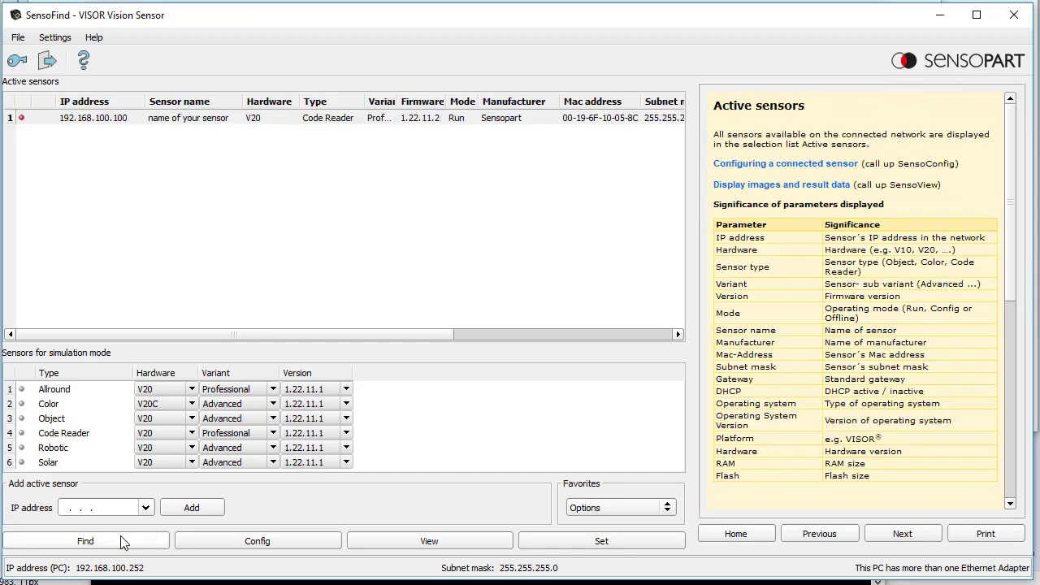
Select the found Code Reader in the active sensors list and widen the Mac address column slightly
left_click(73, 121)
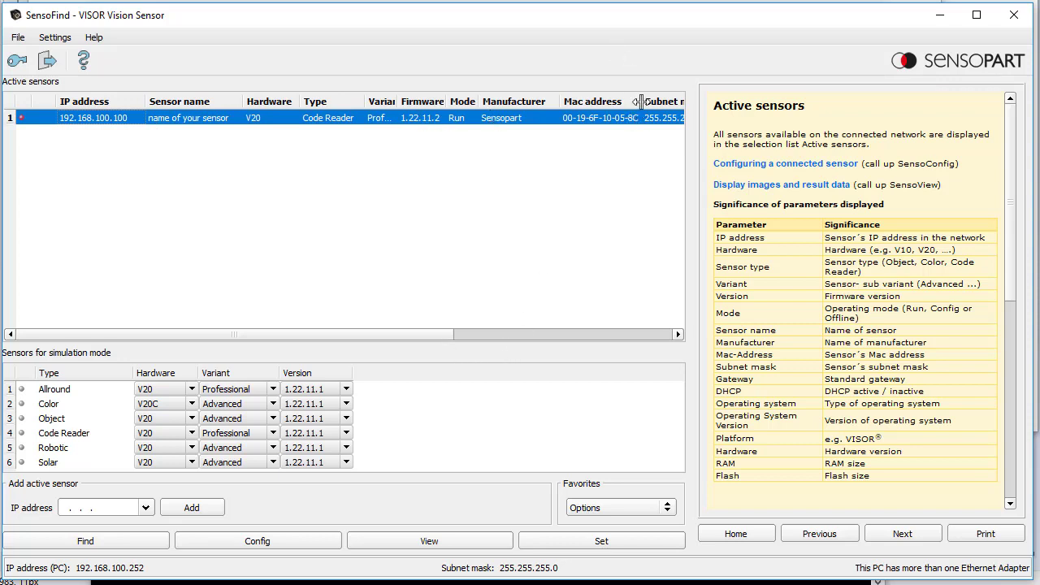
left_click_drag(640, 102, 650, 101)
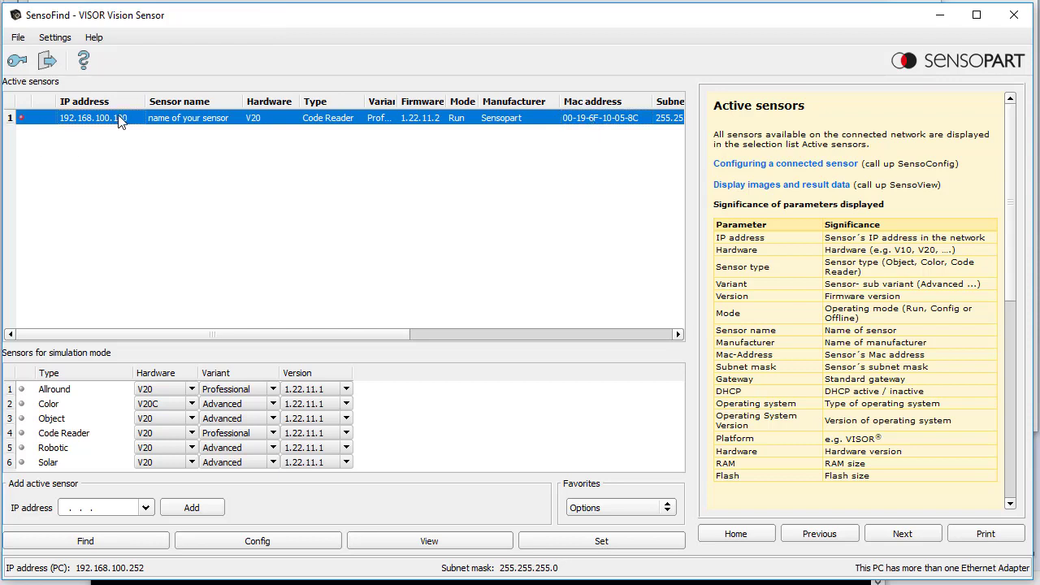
Add an active sensor by its IP address 192.168.100.100 and select its entry in the active sensors list
left_click_drag(118, 507, 49, 507)
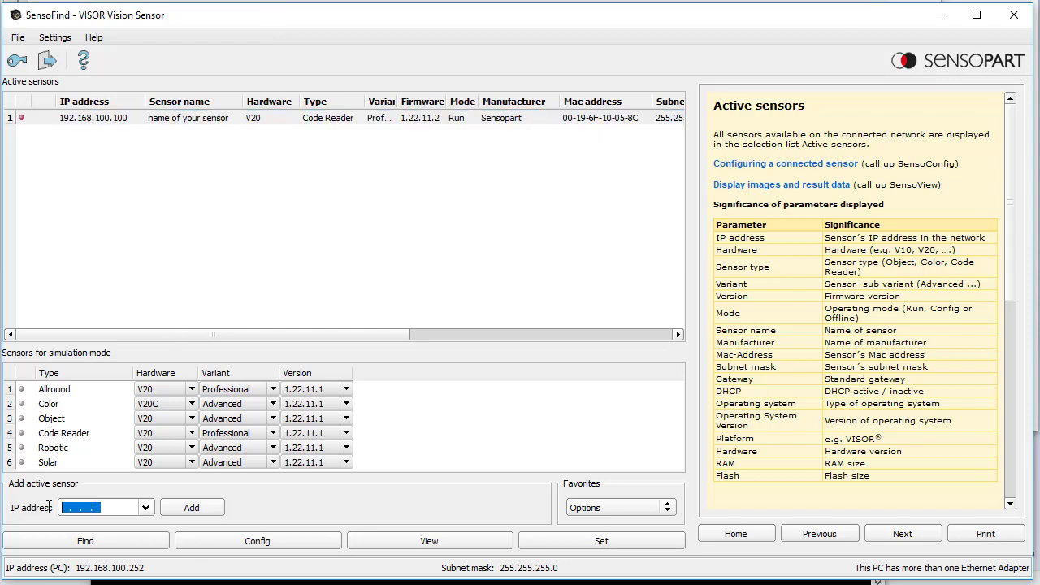
left_click(165, 121)
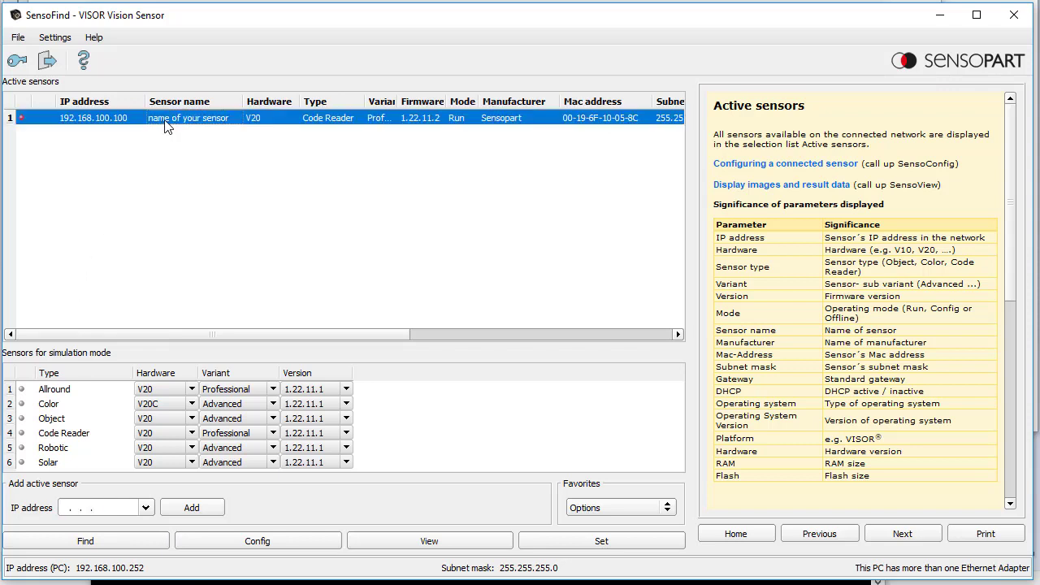
left_click(109, 507)
type("192.")
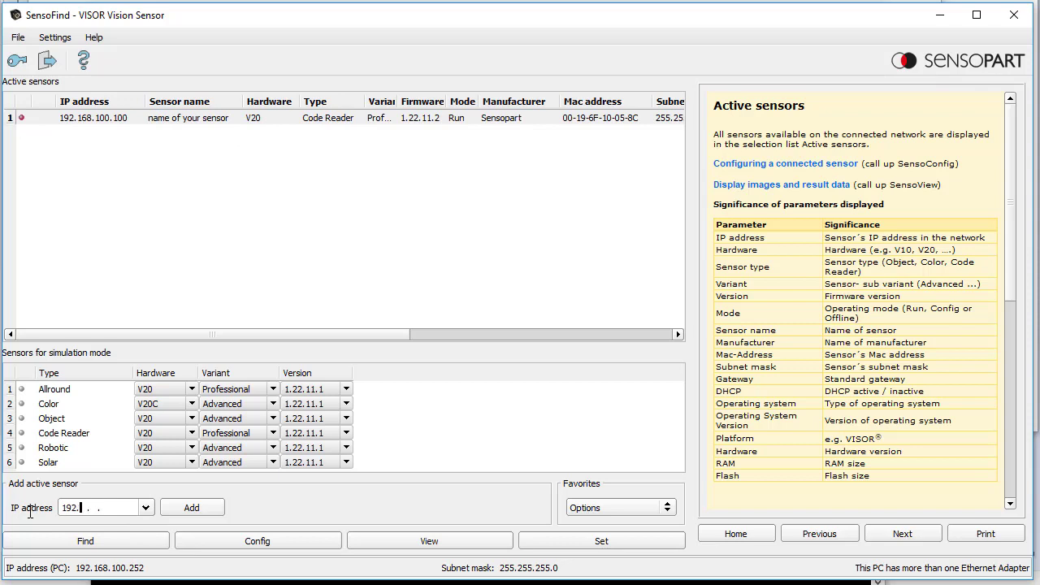
type("168.100.100")
left_click(191, 509)
left_click(215, 128)
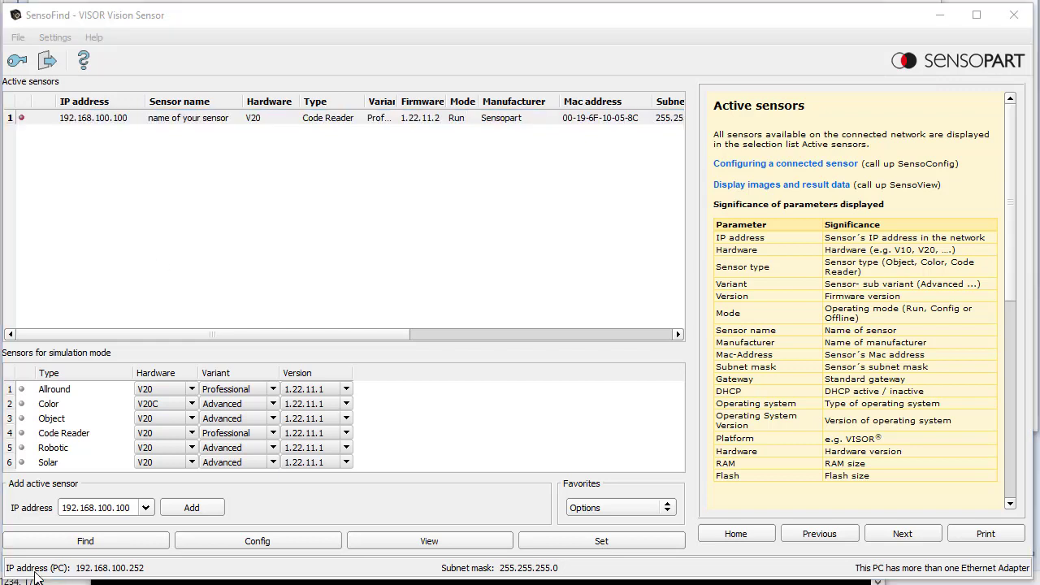
left_click(34, 573)
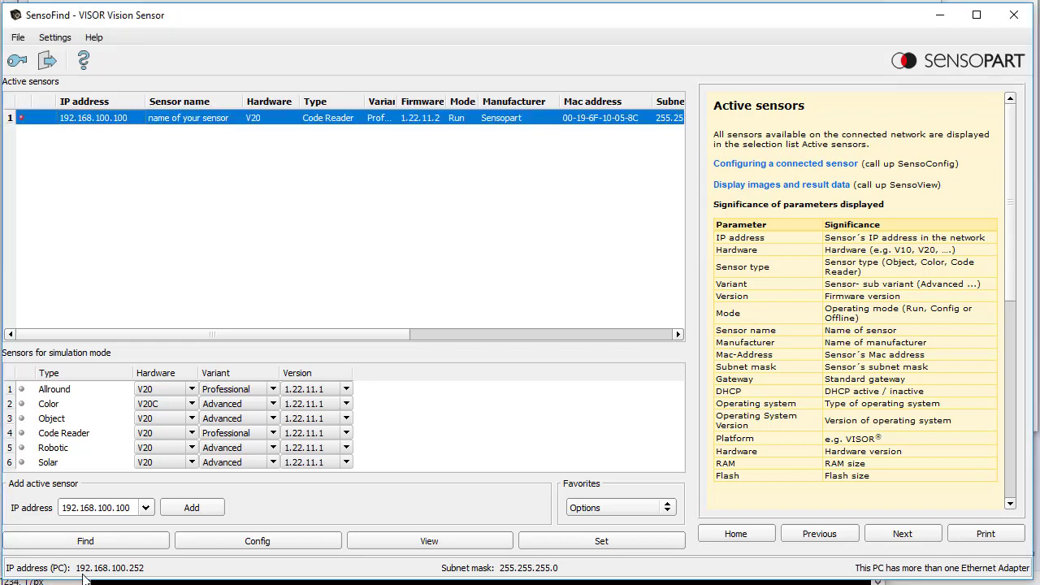